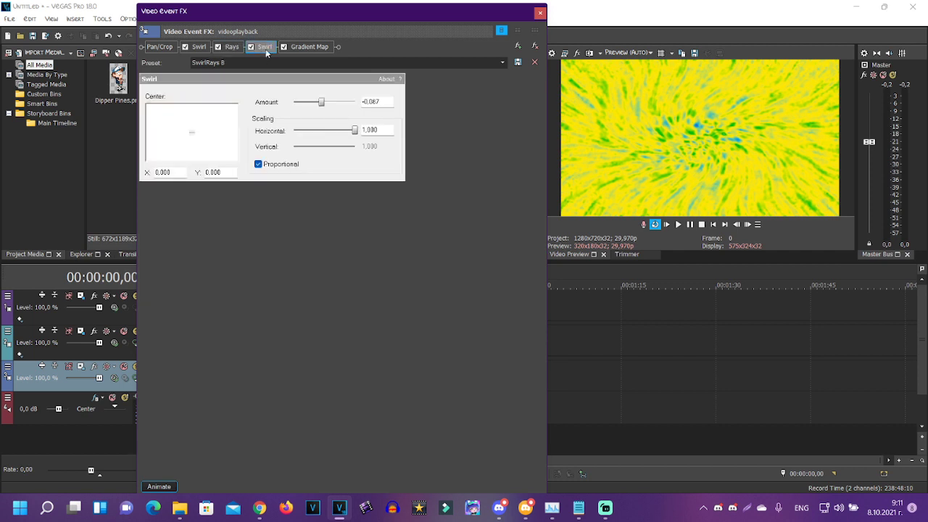
# - Review the color of each Gradient Map control point on the first video clip, then close its effects
pyautogui.click(309, 48)
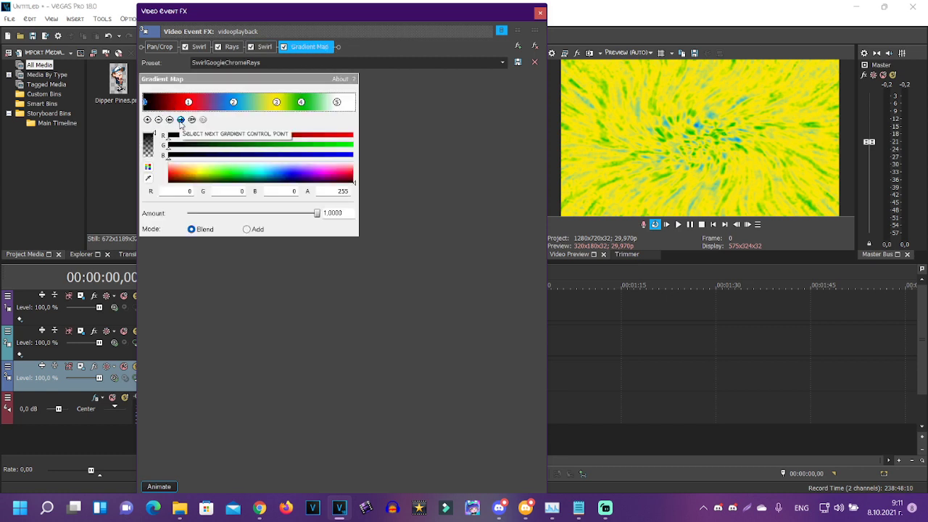
pyautogui.click(180, 120)
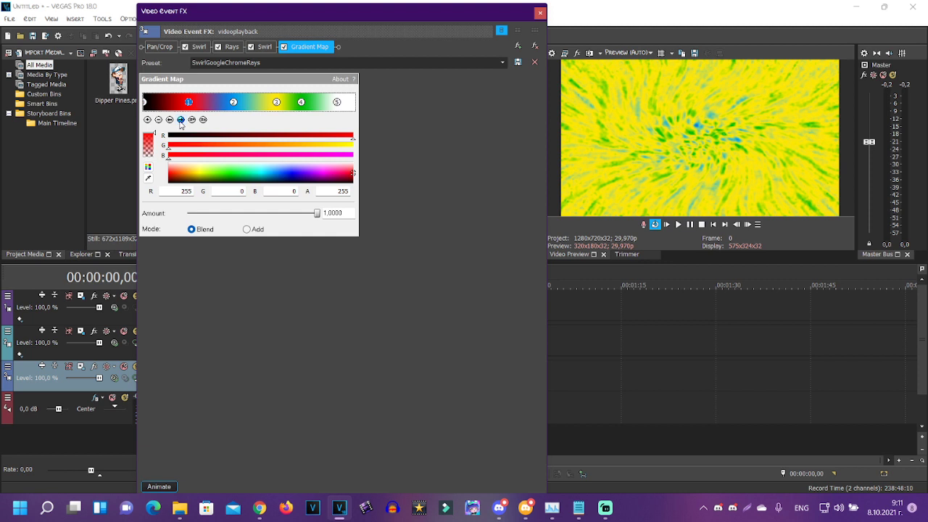
pyautogui.click(181, 120)
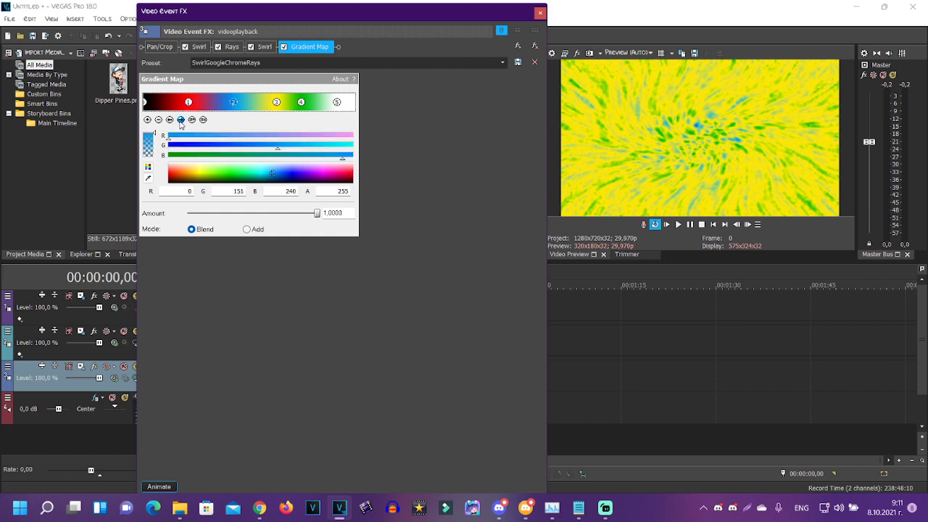
pyautogui.click(181, 121)
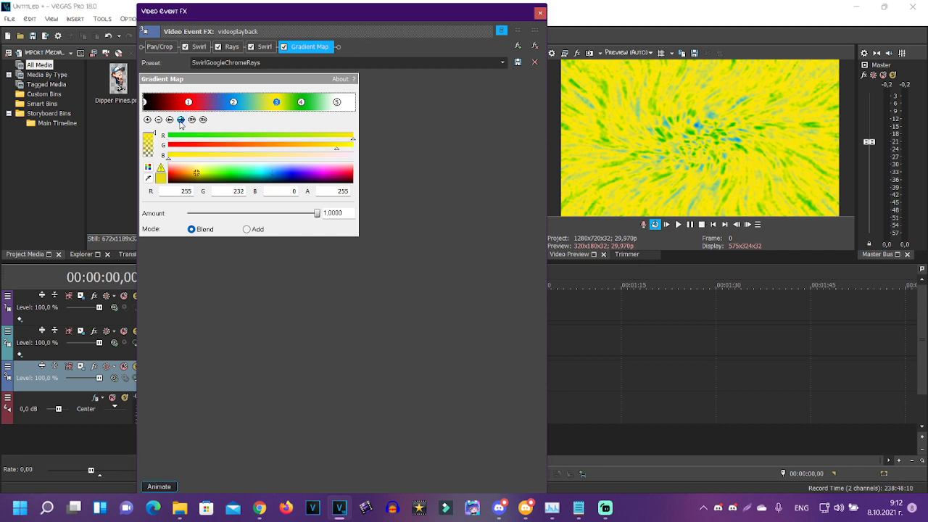
pyautogui.click(181, 120)
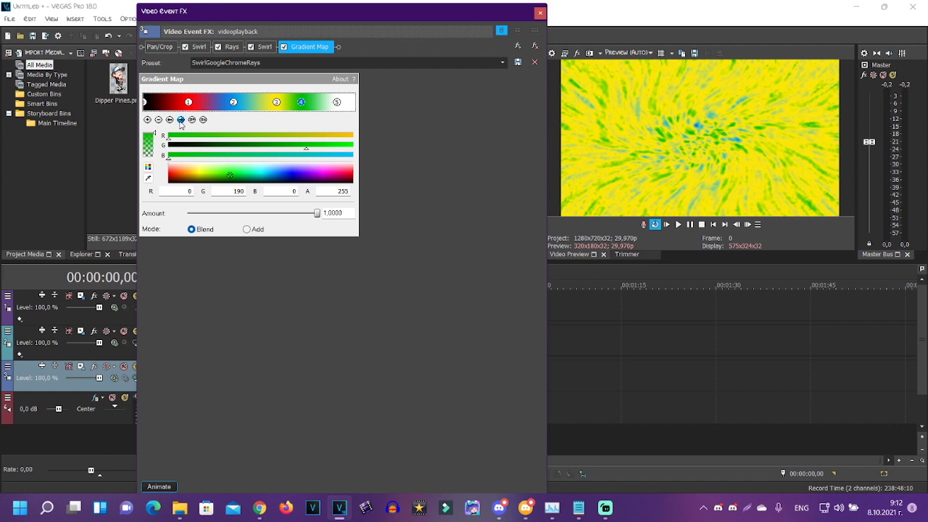
pyautogui.click(180, 120)
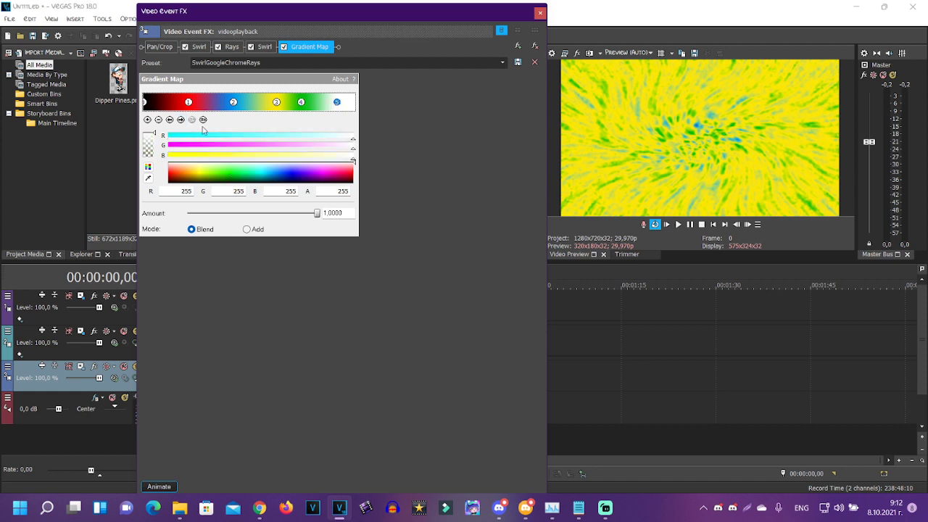
pyautogui.click(540, 15)
# - Inspect the ERZATZ and Vocodex audio effects on the first clip and play the clip back
pyautogui.click(180, 397)
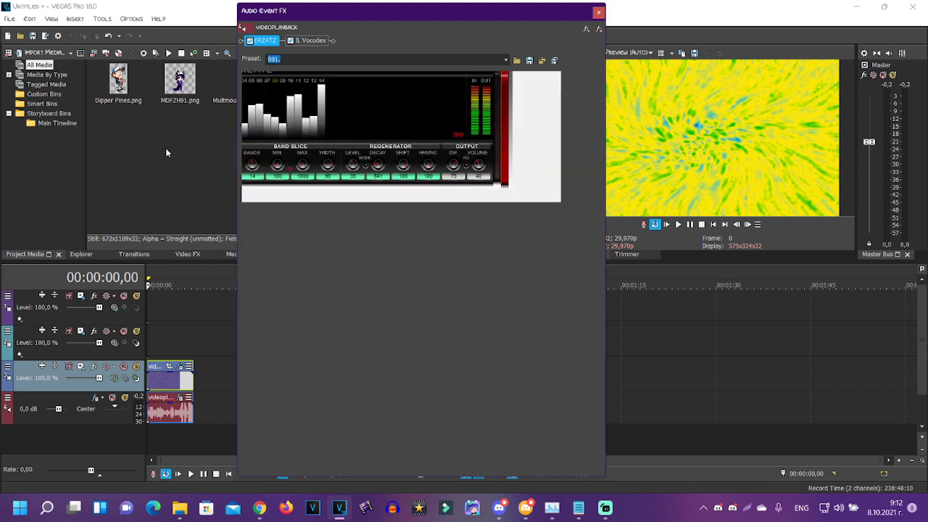
pyautogui.click(318, 41)
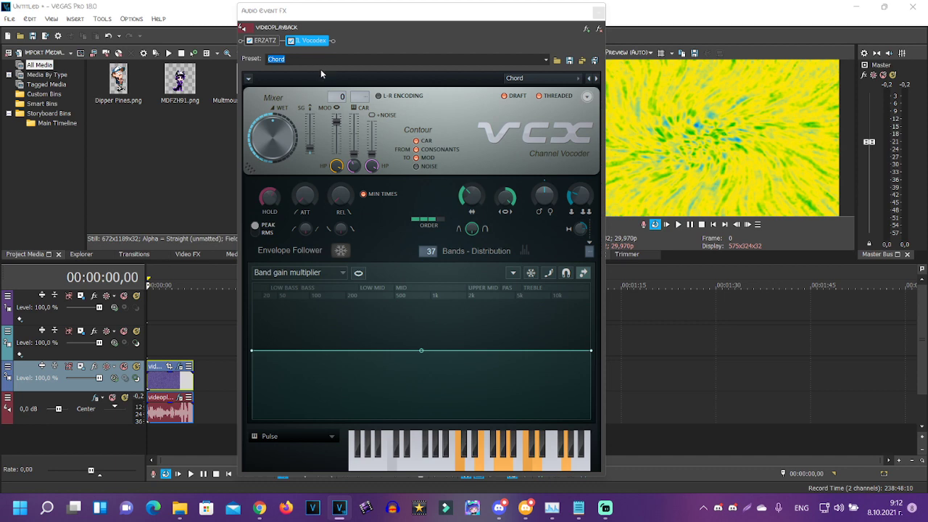
pyautogui.click(597, 11)
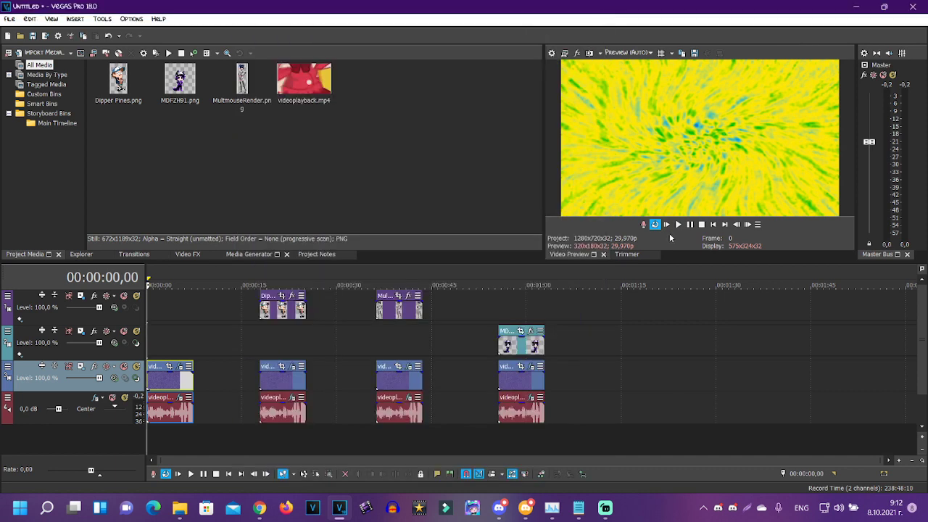
pyautogui.click(678, 225)
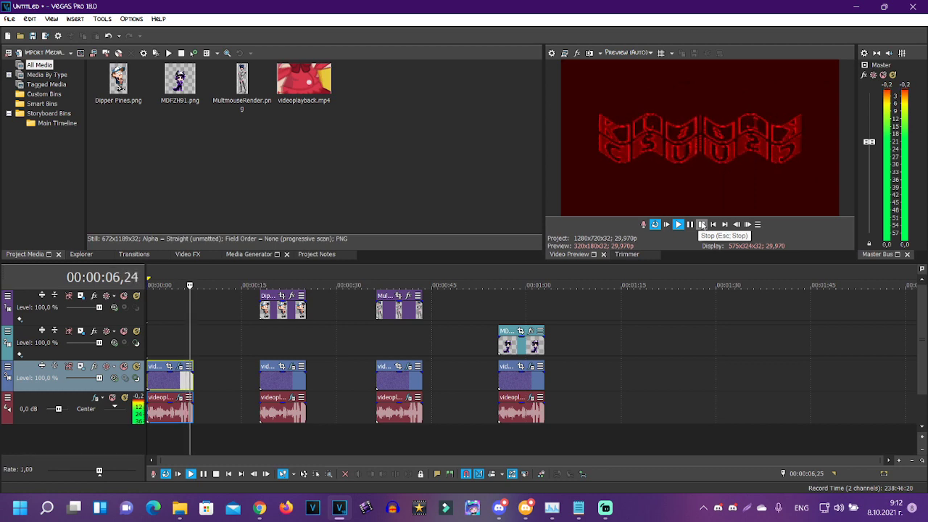
pyautogui.click(702, 225)
# - Examine the Rays effect settings on the second video clip
pyautogui.click(260, 391)
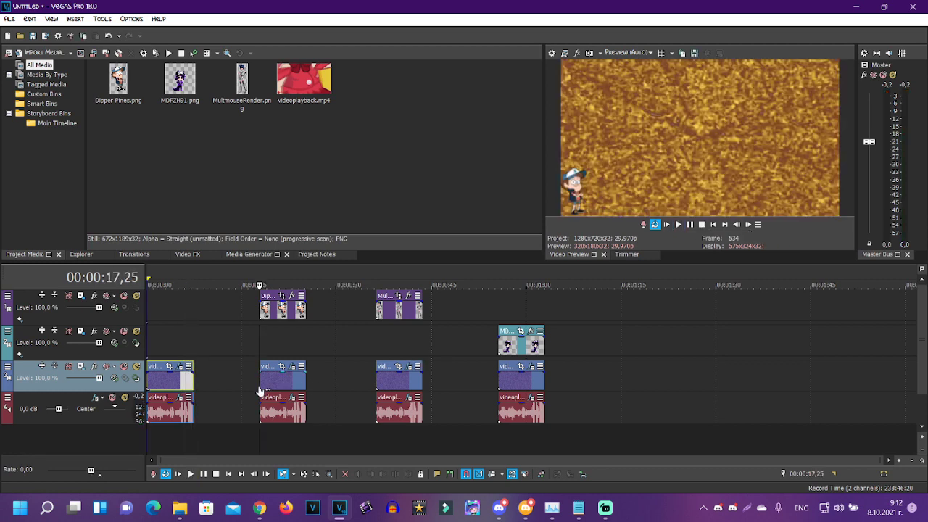
pyautogui.click(292, 366)
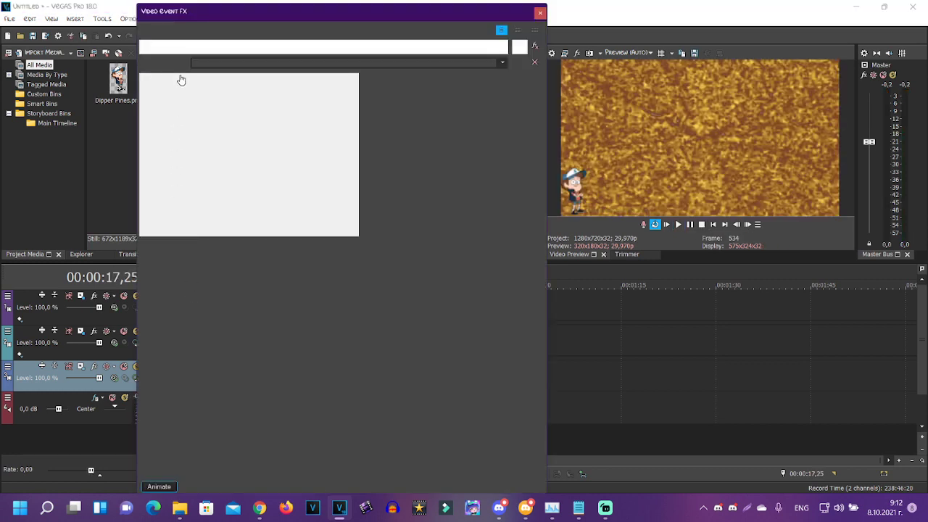
pyautogui.click(198, 46)
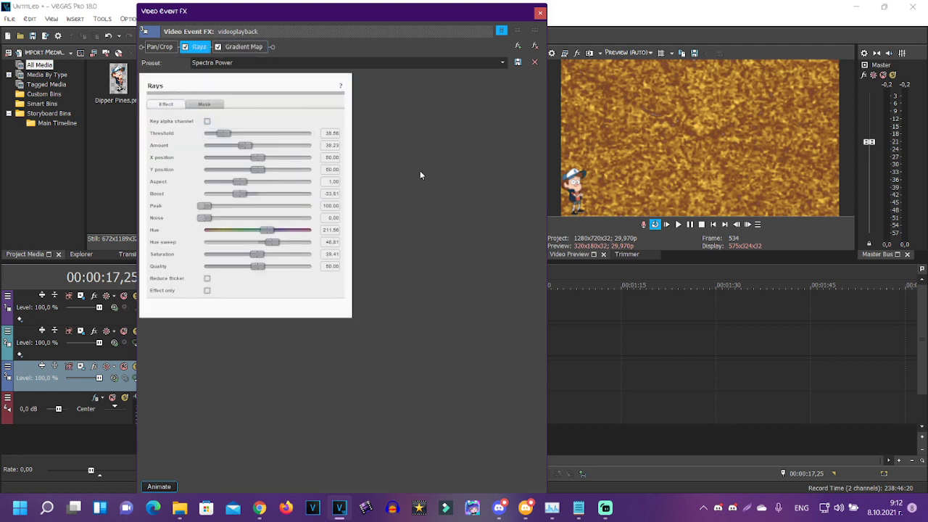
# - Review the color values of every Gradient Map control point on the second video clip and close its effects
pyautogui.click(256, 47)
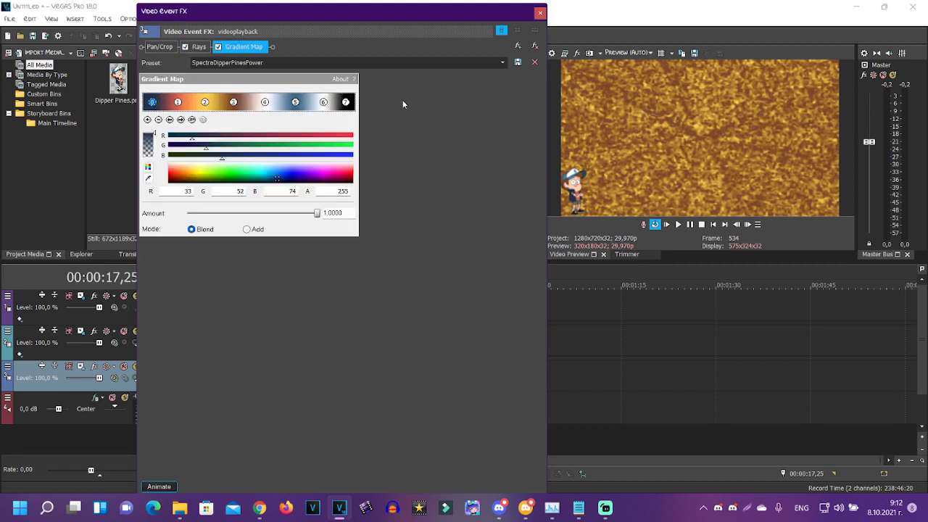
pyautogui.click(181, 120)
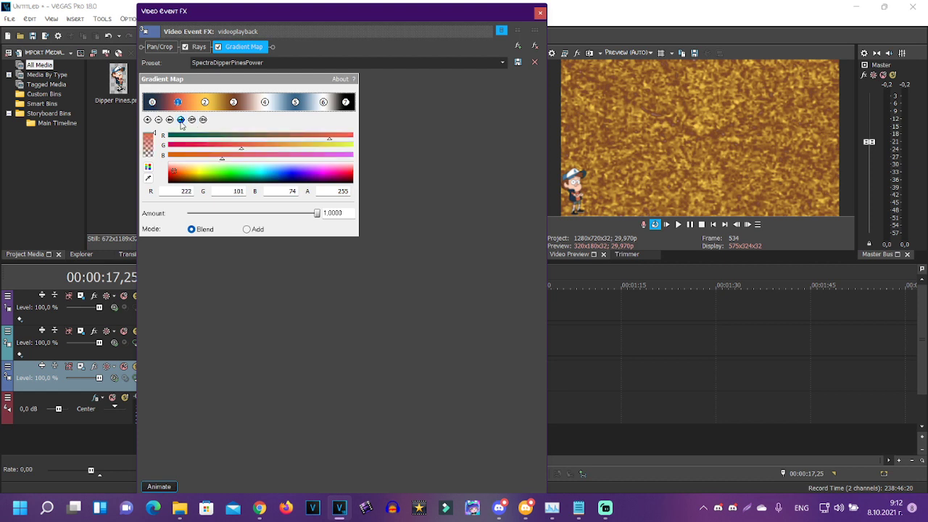
pyautogui.click(180, 120)
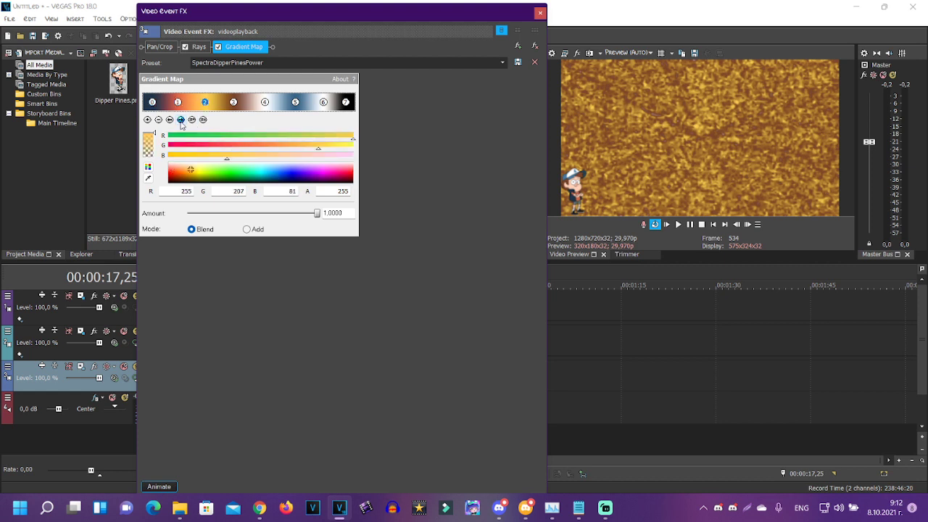
pyautogui.click(180, 121)
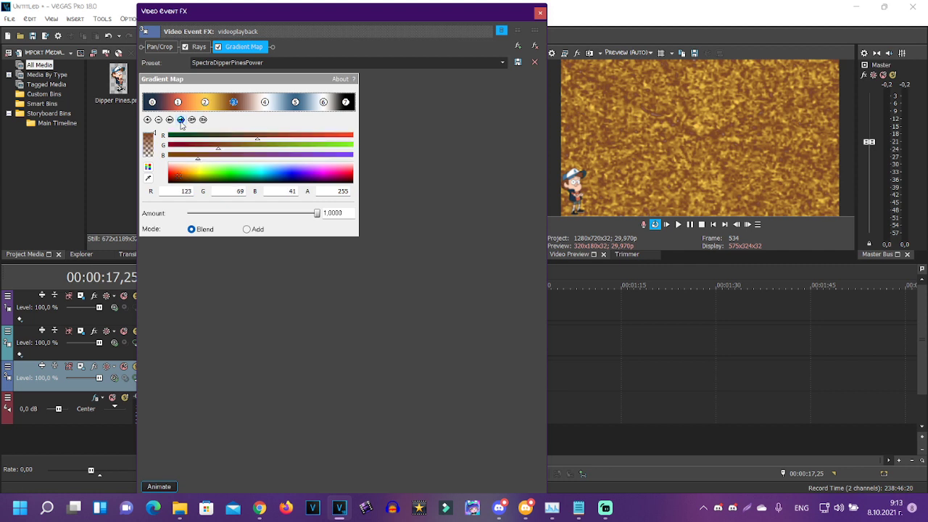
pyautogui.click(181, 120)
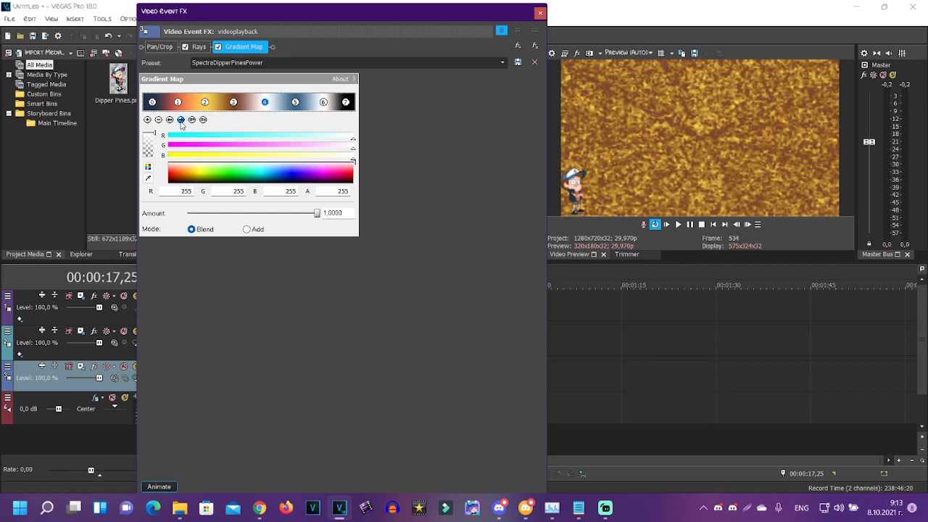
pyautogui.click(180, 120)
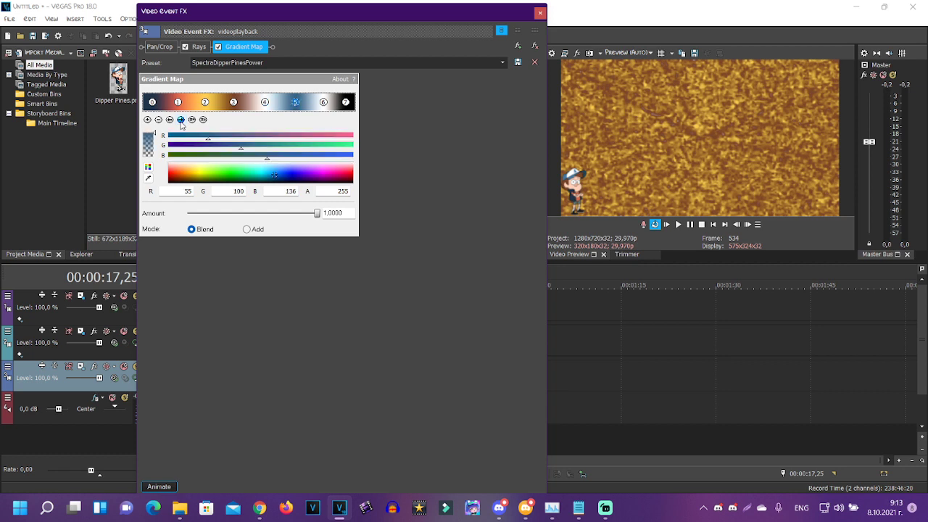
pyautogui.click(180, 121)
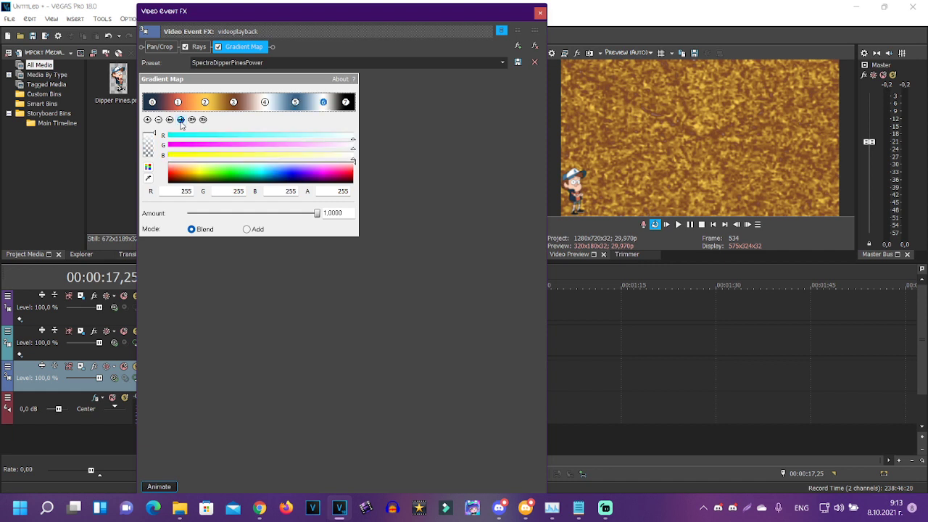
pyautogui.click(181, 120)
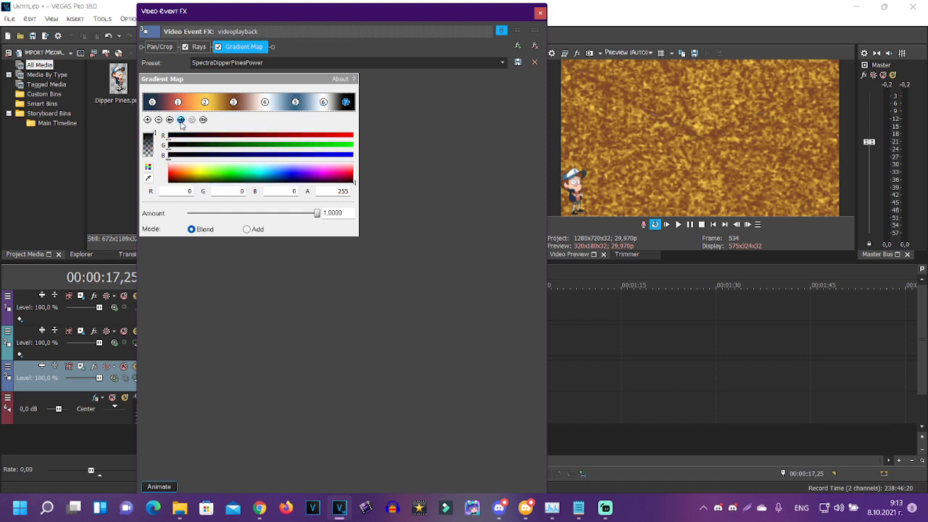
pyautogui.click(538, 15)
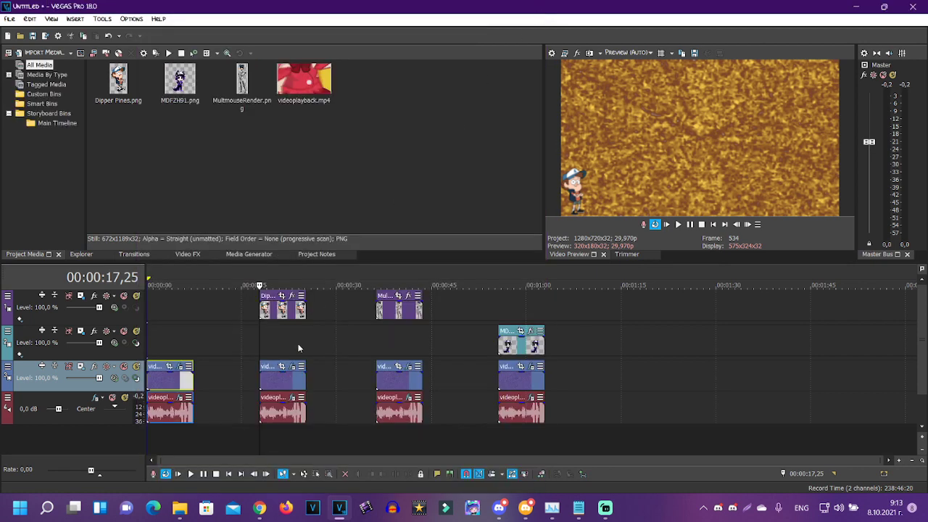
# - Inspect the Vocodex audio effect on the second clip and play the clip back
pyautogui.click(294, 398)
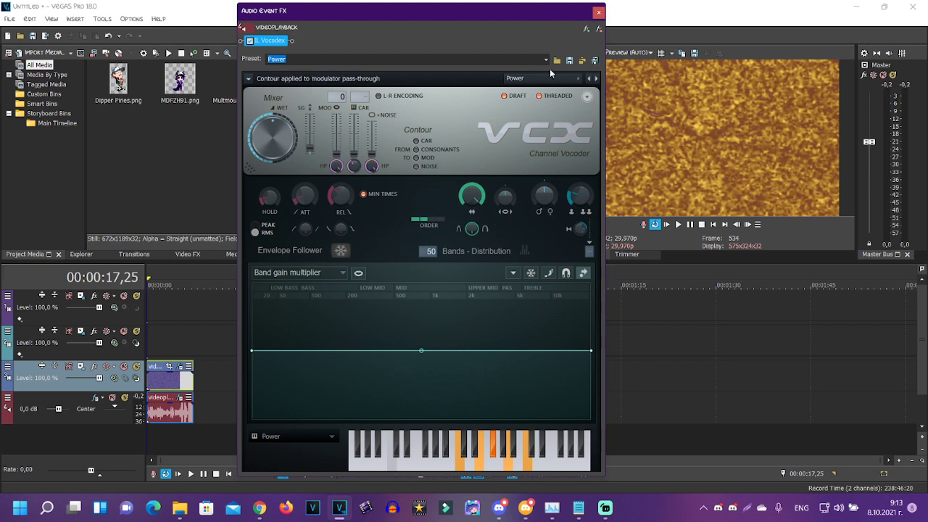
pyautogui.click(599, 13)
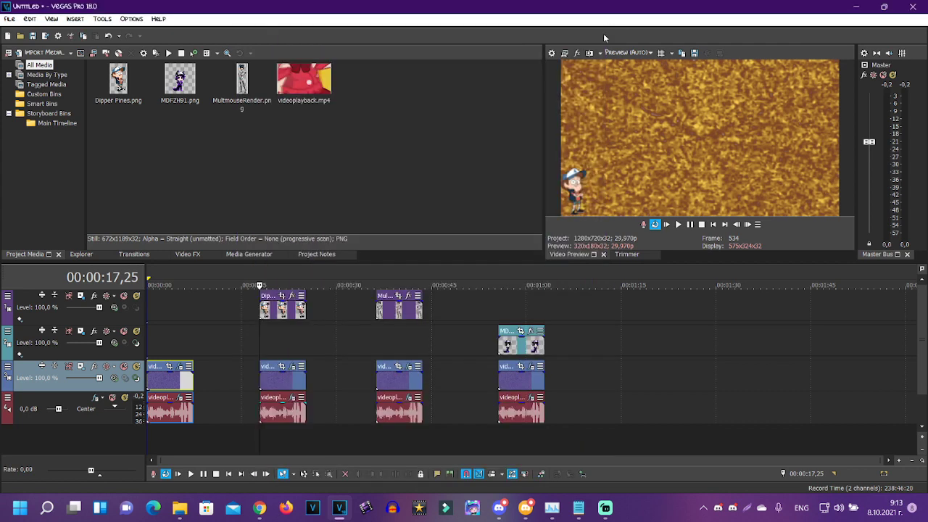
pyautogui.click(678, 226)
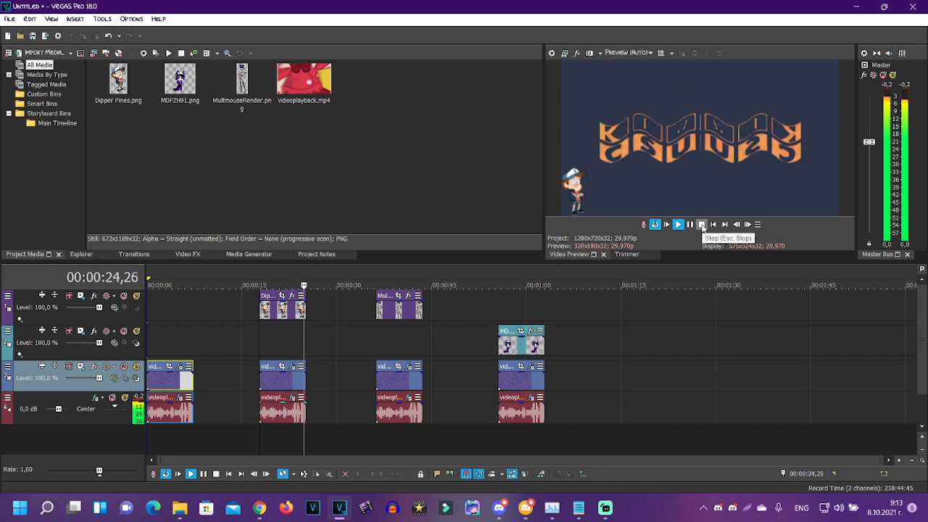
pyautogui.click(701, 224)
# - Examine the Rays effect settings on the third video clip
pyautogui.click(377, 380)
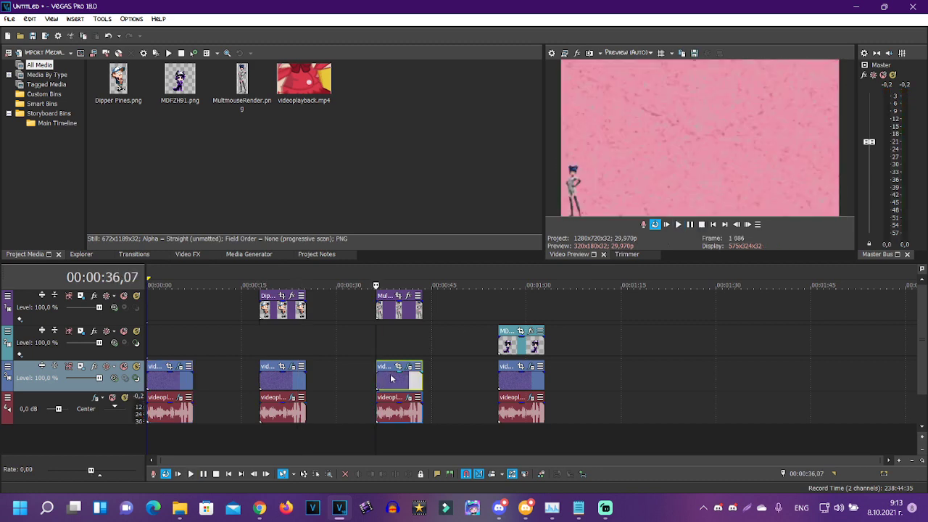
pyautogui.click(408, 367)
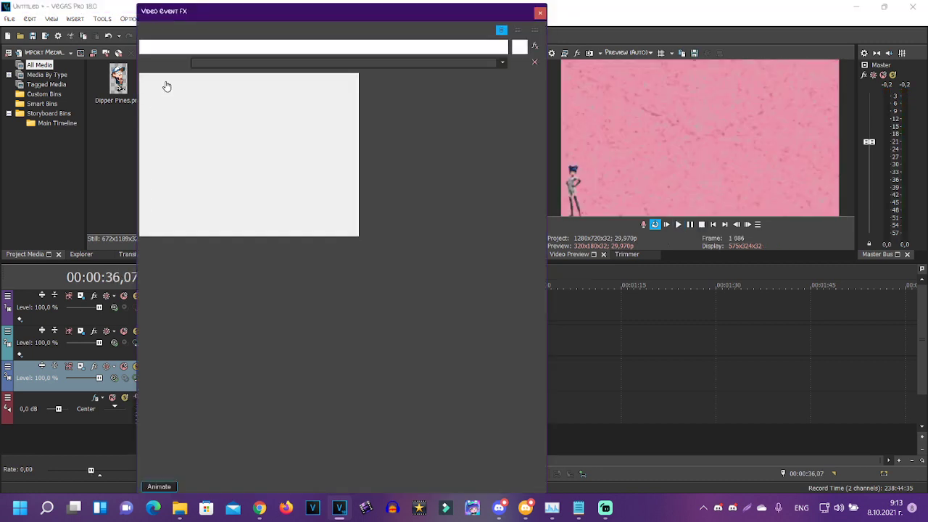
pyautogui.click(189, 49)
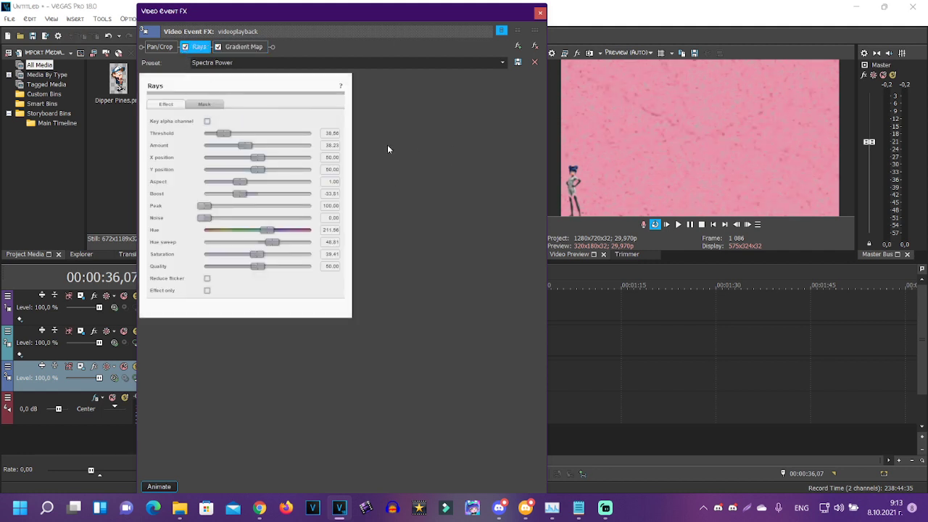
# - Review the color values of every Gradient Map control point on the third video clip and close its effects
pyautogui.click(243, 46)
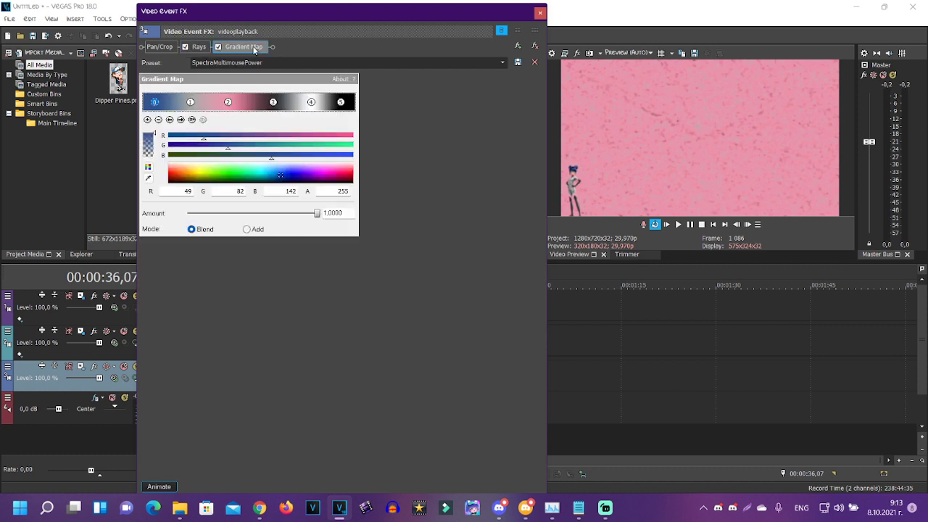
pyautogui.click(180, 120)
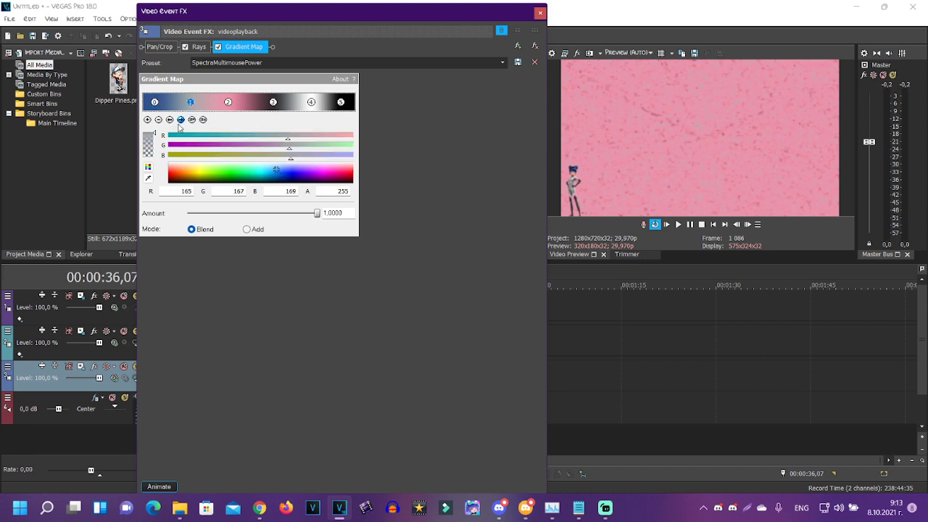
pyautogui.click(181, 119)
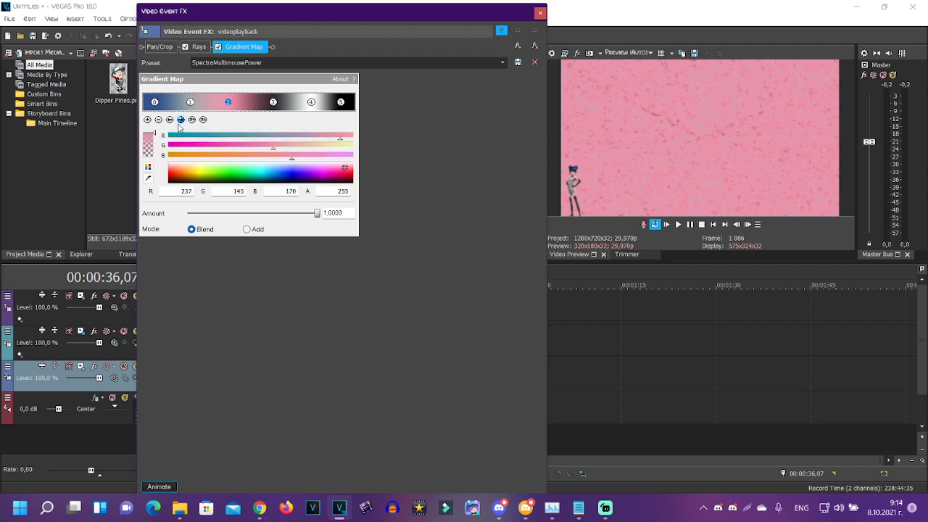
pyautogui.click(180, 119)
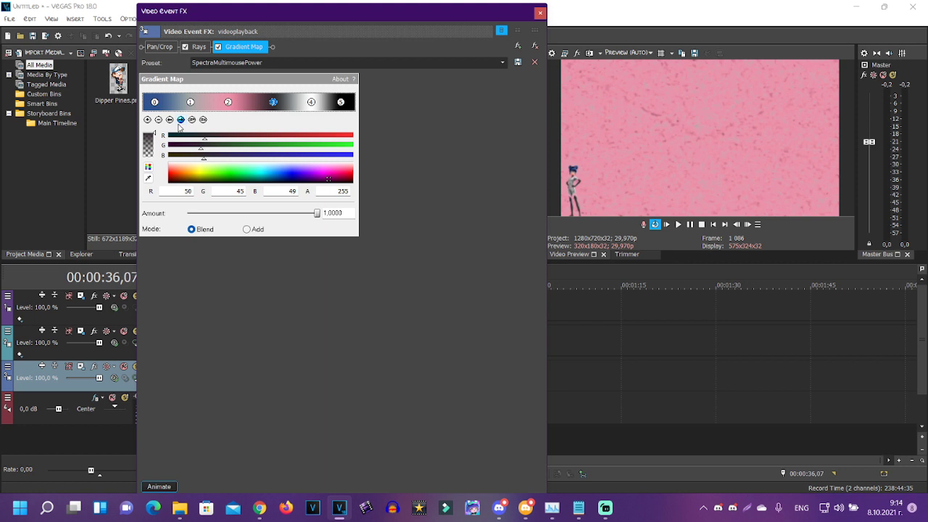
pyautogui.click(180, 119)
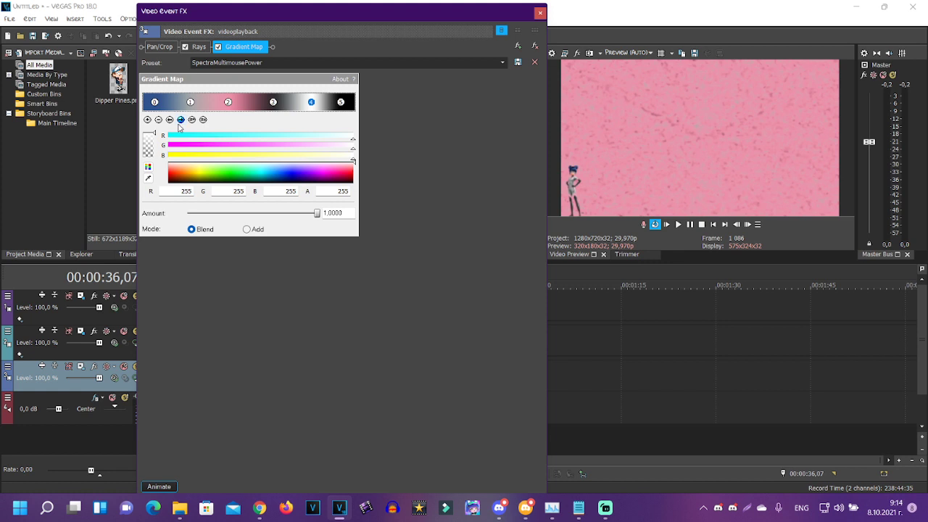
pyautogui.click(180, 120)
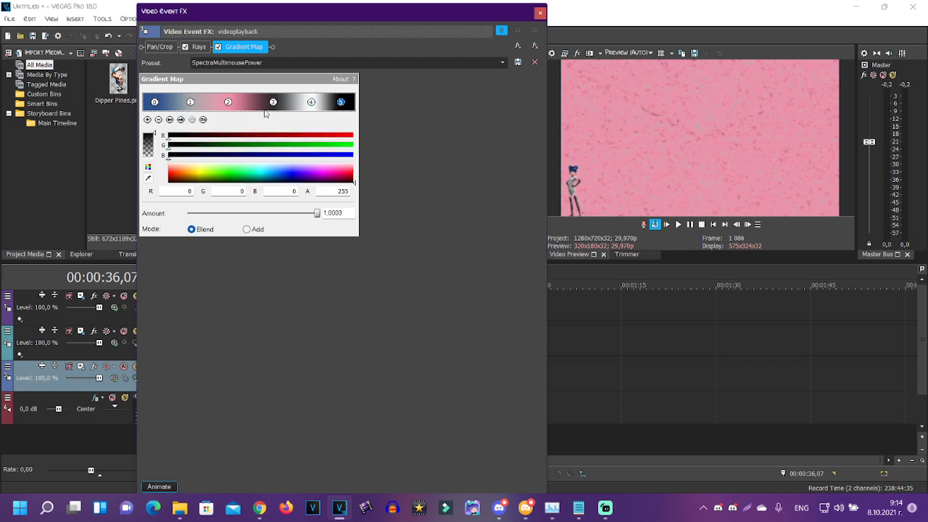
pyautogui.click(540, 13)
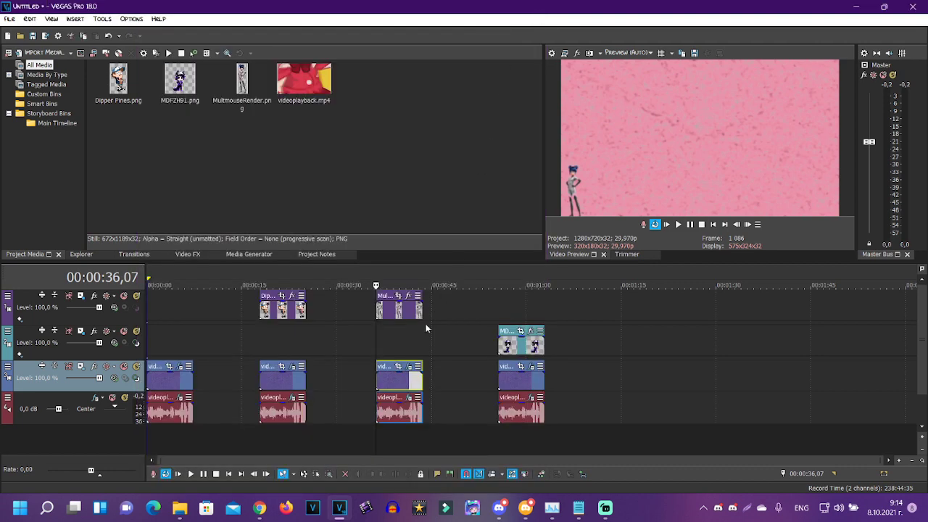
# - Inspect the Vocodex audio effect on the third clip and play the clip back
pyautogui.click(410, 397)
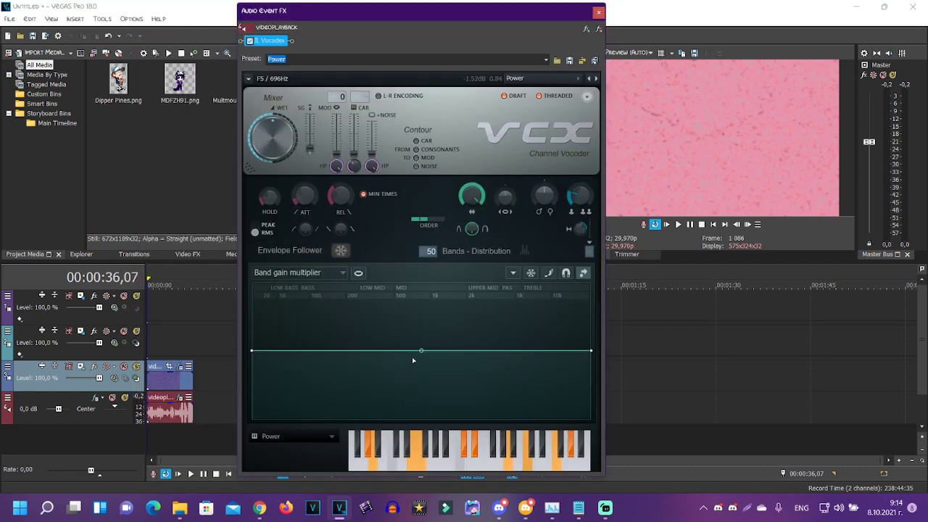
pyautogui.click(599, 13)
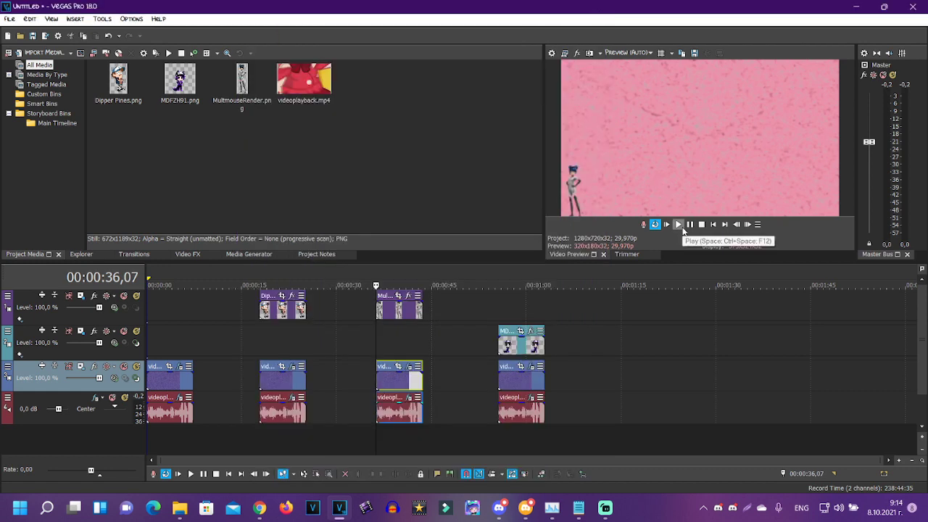
pyautogui.click(681, 226)
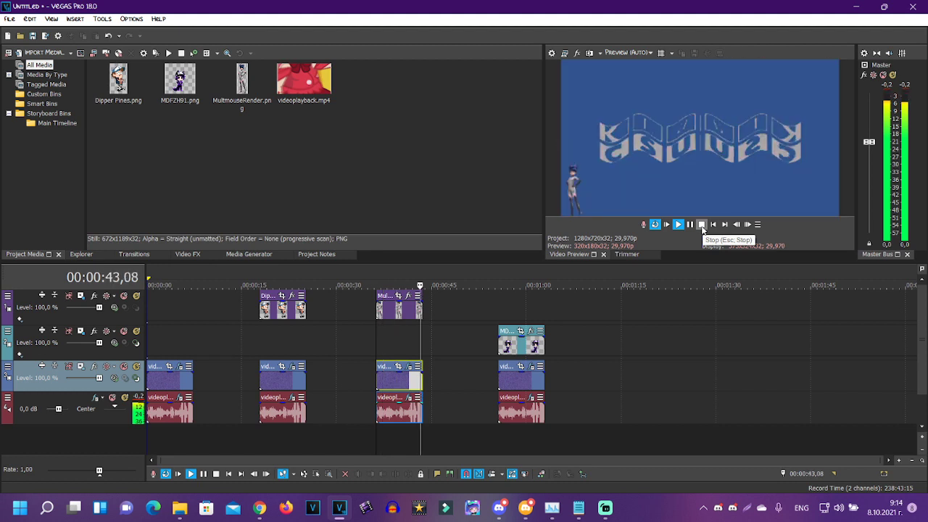
pyautogui.click(701, 224)
# - Examine the settings of both Swirl effects and the Rays effect on the fourth video clip
pyautogui.click(531, 367)
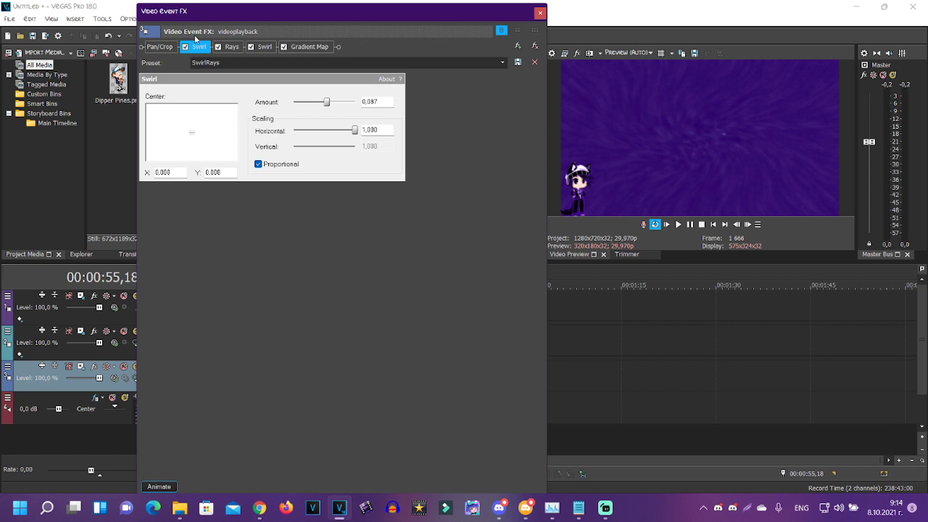
pyautogui.click(232, 46)
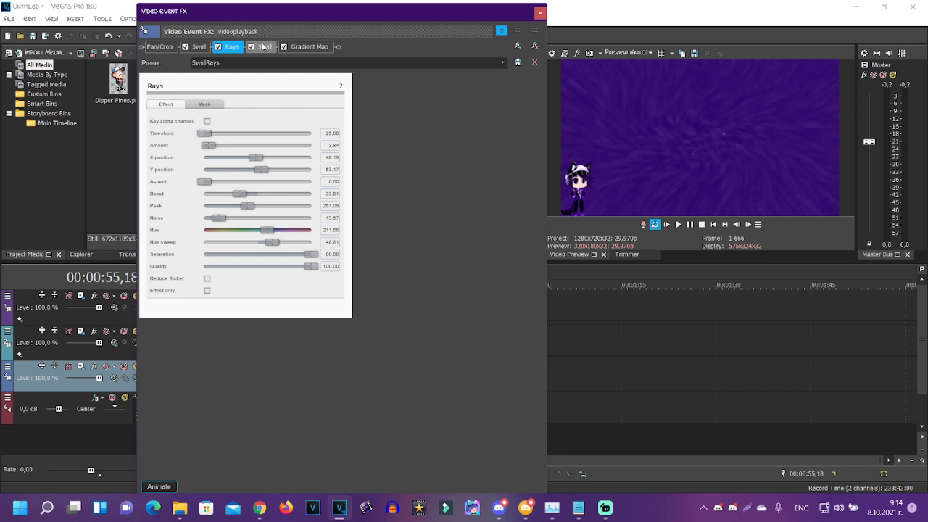
pyautogui.click(263, 46)
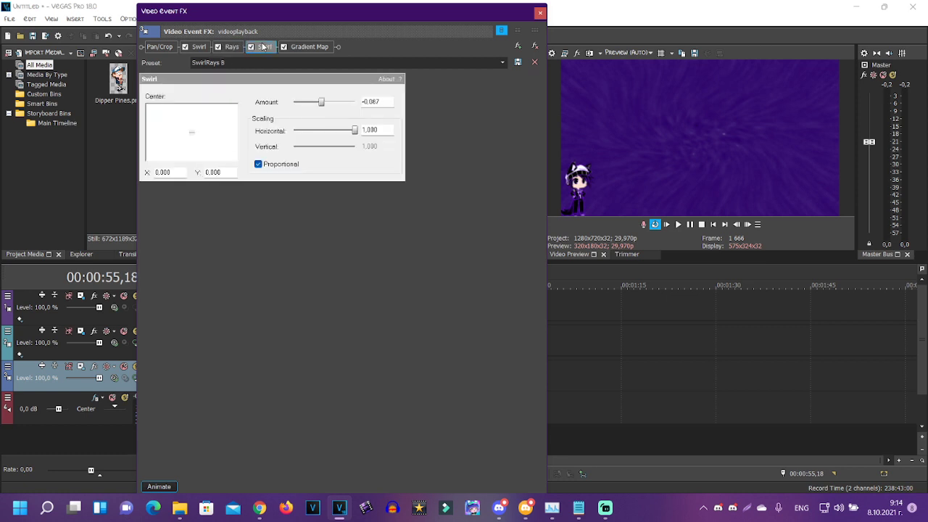
# - Review the color values of the Gradient Map control points on the fourth video clip and close its effects
pyautogui.click(316, 47)
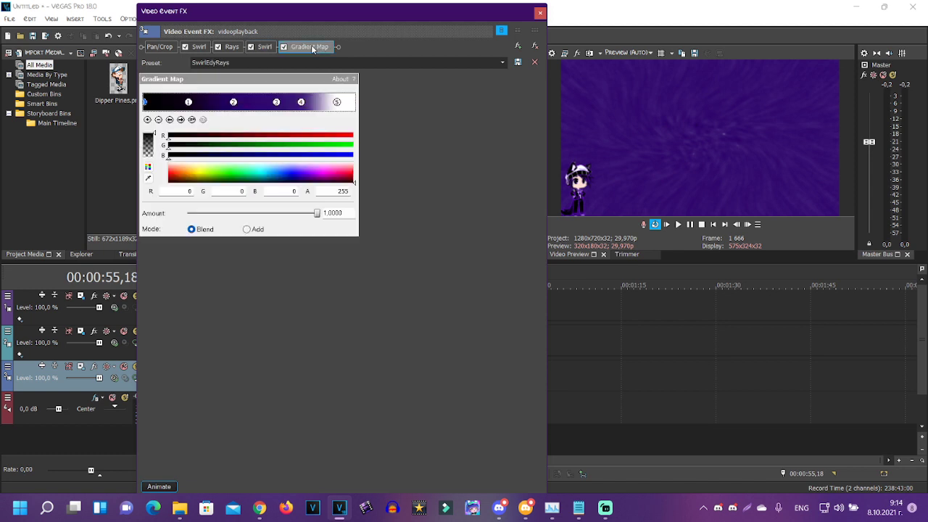
pyautogui.click(188, 102)
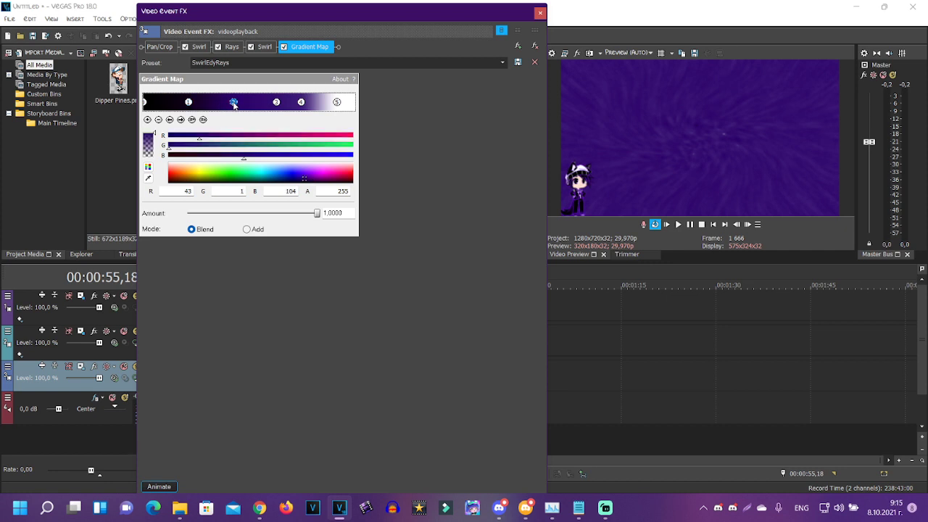
pyautogui.click(276, 102)
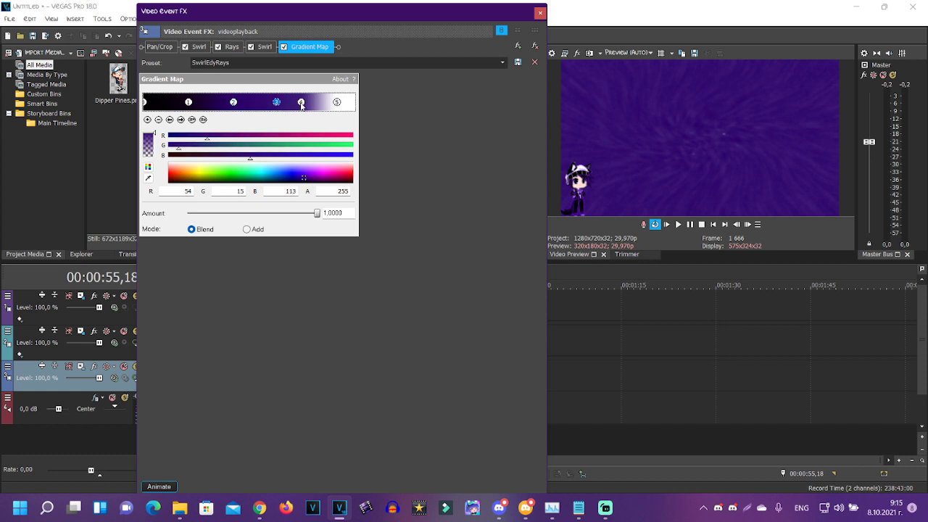
pyautogui.click(301, 102)
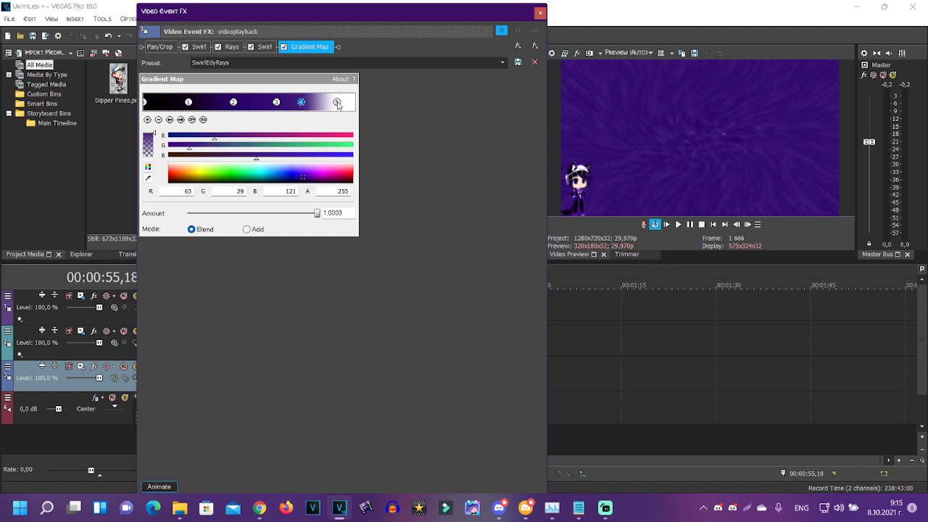
pyautogui.click(337, 102)
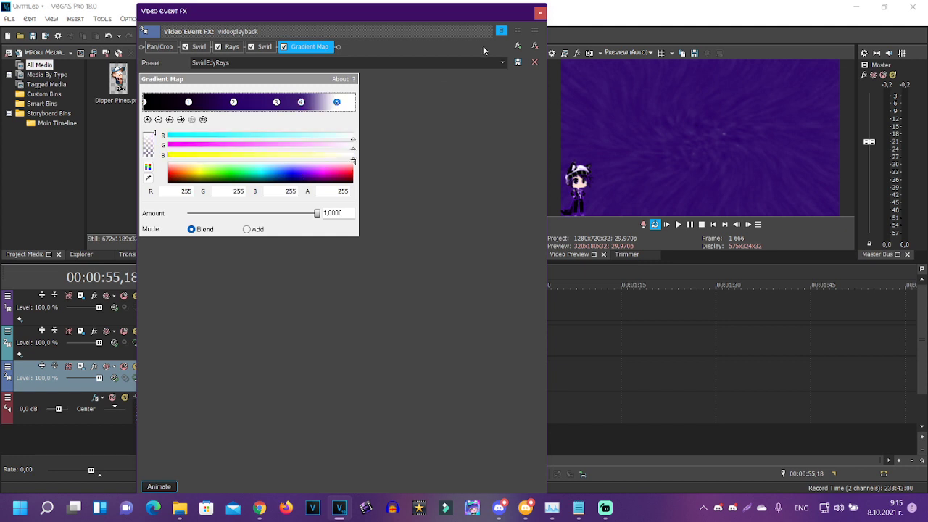
pyautogui.click(540, 13)
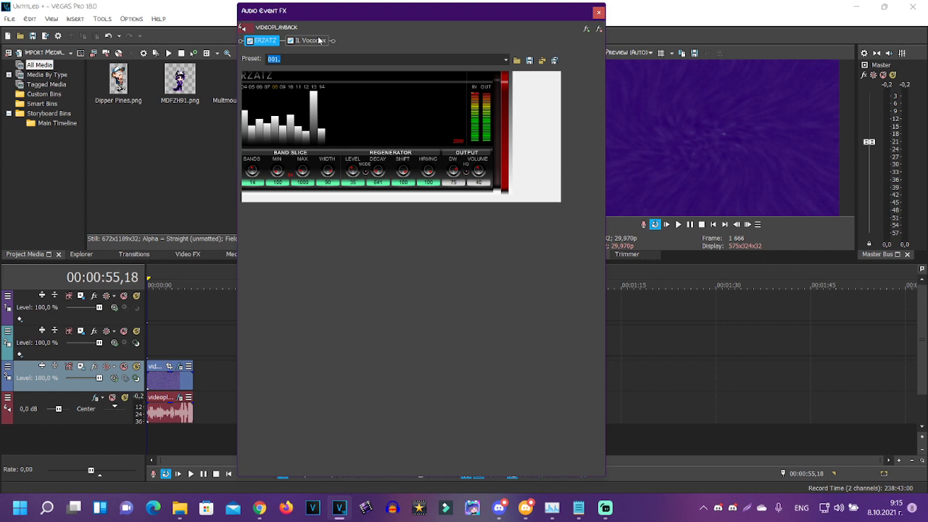
# - Inspect the ERZATZ and Vocodex audio effects on the fourth clip and play the clip back
pyautogui.click(316, 41)
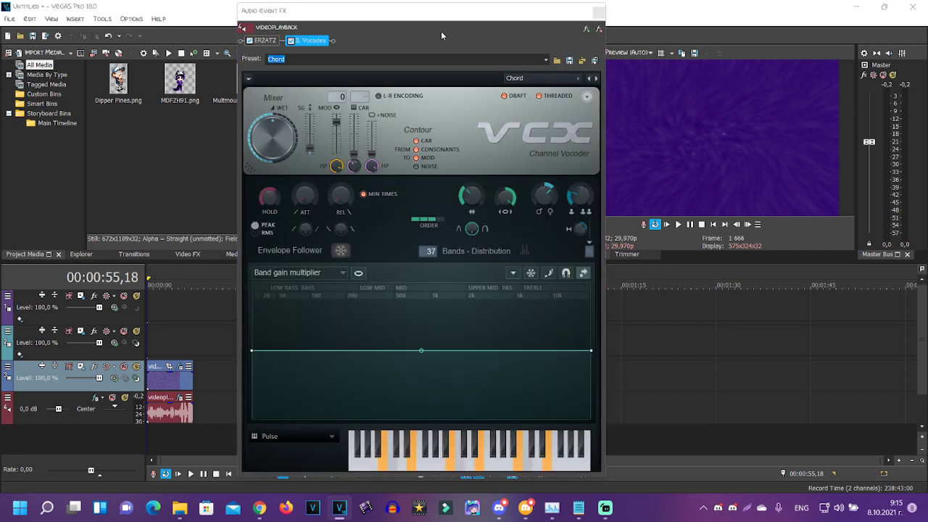
pyautogui.click(599, 13)
pyautogui.click(678, 224)
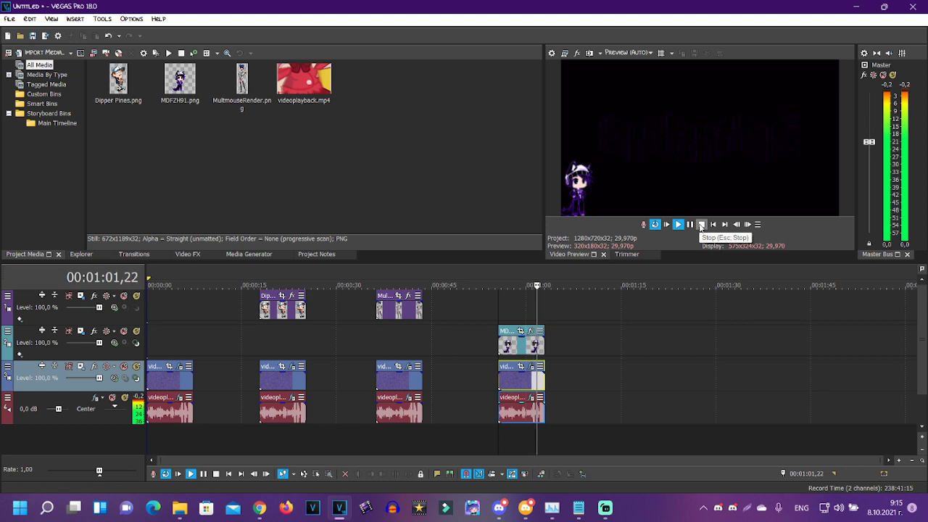
pyautogui.click(701, 227)
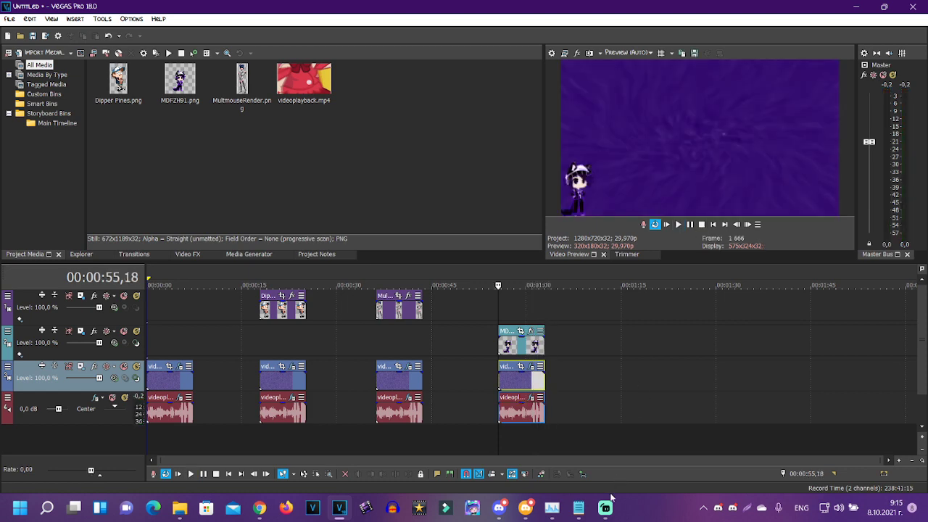